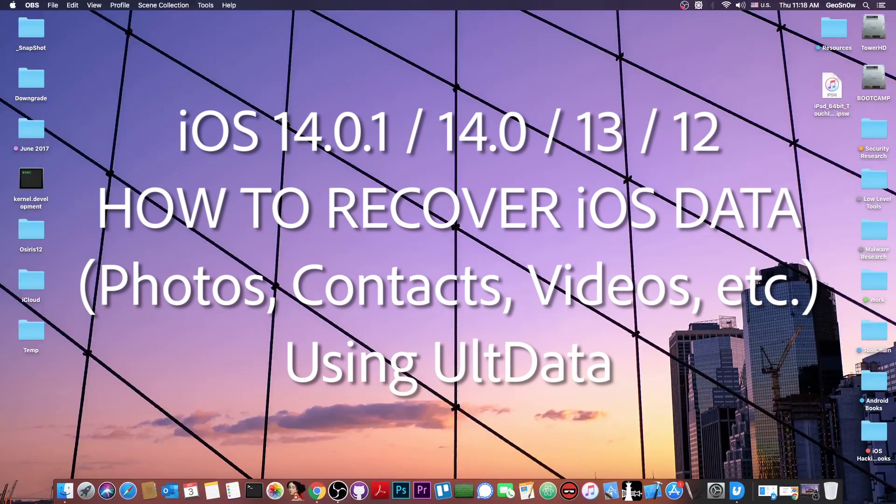
Step: Launch UltData from the Dock
click(738, 491)
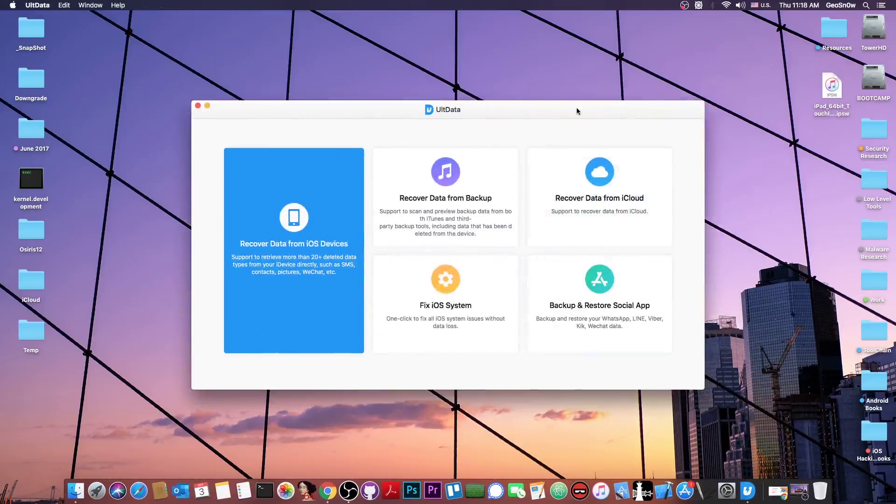
Step: Leave UltData for the desktop where ultdata-ios-mac.dmg sits
click(779, 491)
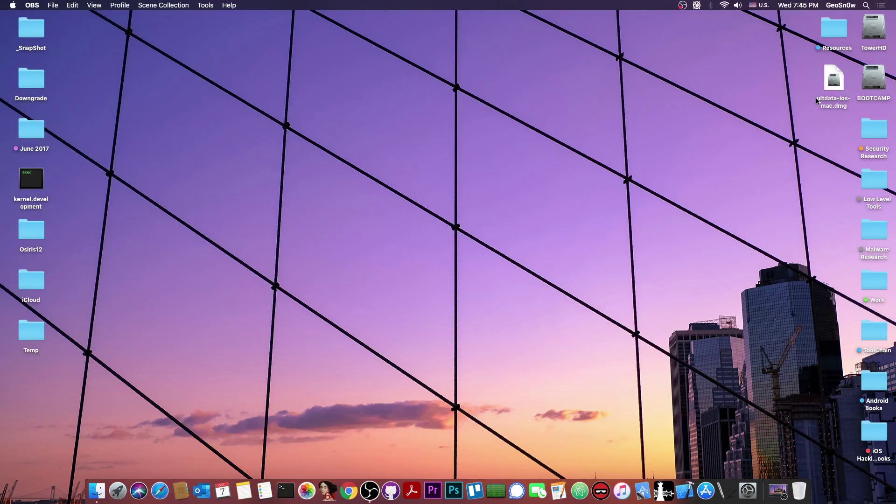
Step: Install UltData.app from ultdata-ios-mac.dmg into Applications and close the installer window
double_click(834, 77)
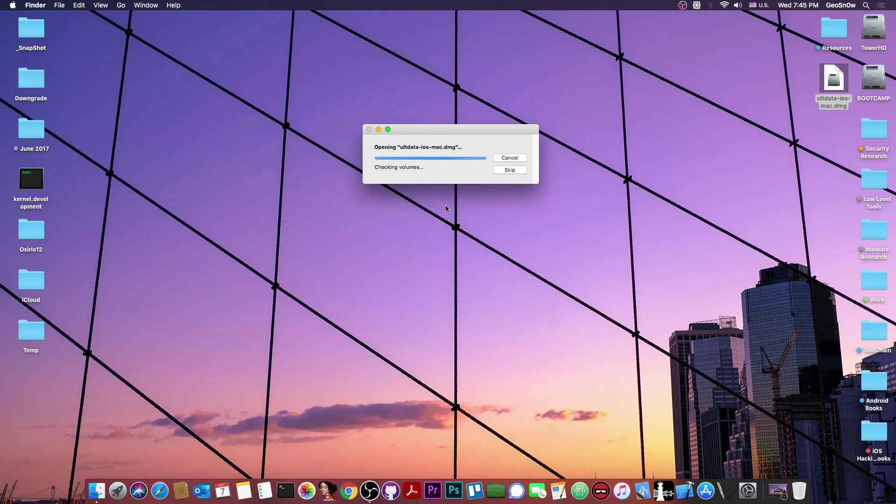
drag(292, 51, 470, 107)
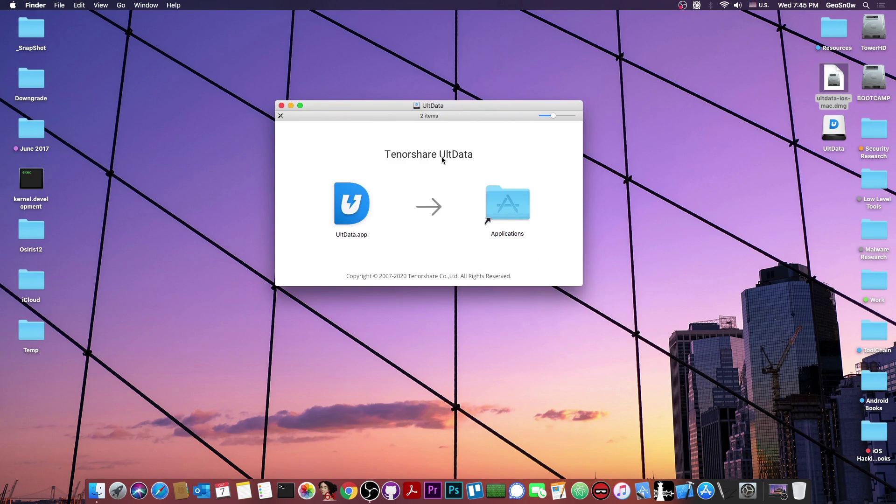
click(347, 208)
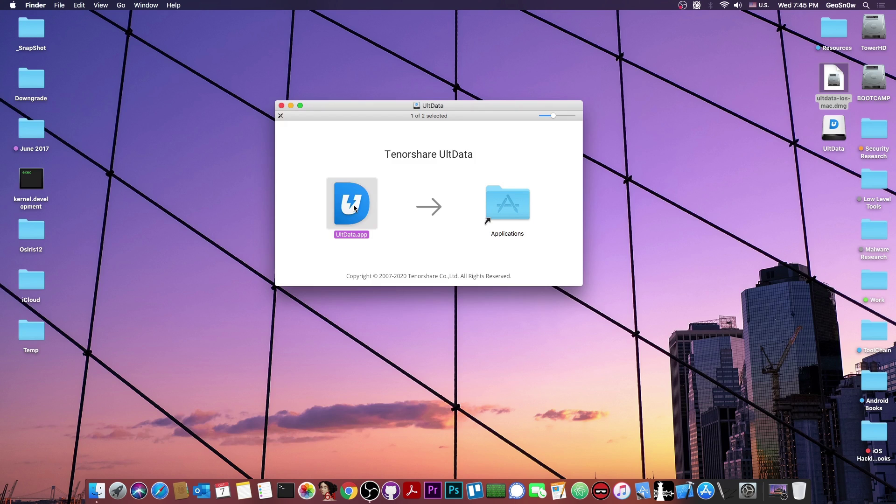
drag(354, 206, 513, 201)
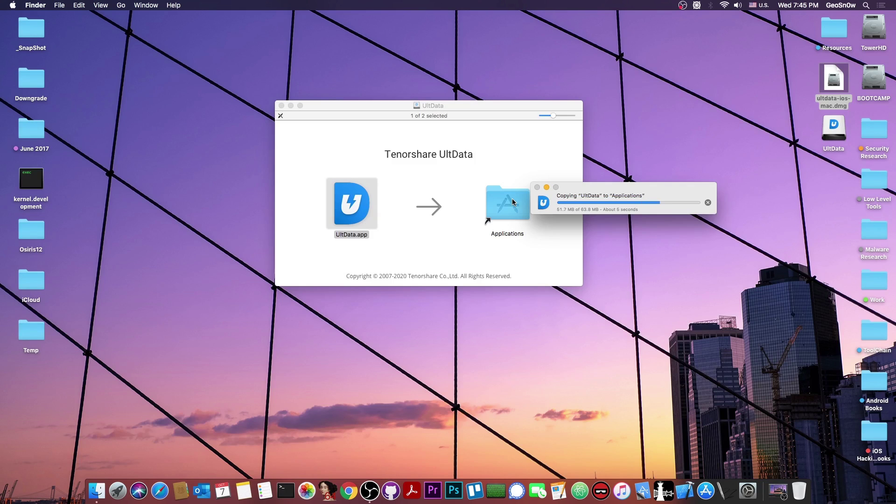
click(282, 105)
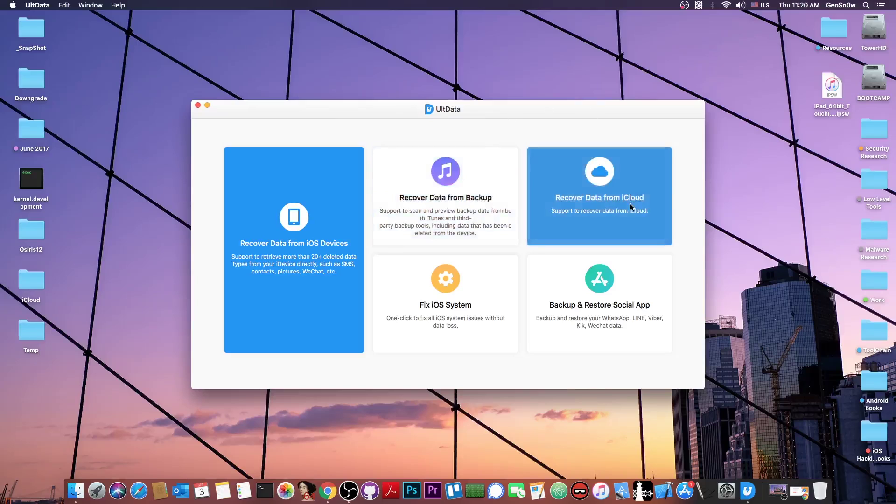
Step: Open Recover Data from iOS Devices to list the iPad Mini 4's data types
click(602, 299)
click(205, 378)
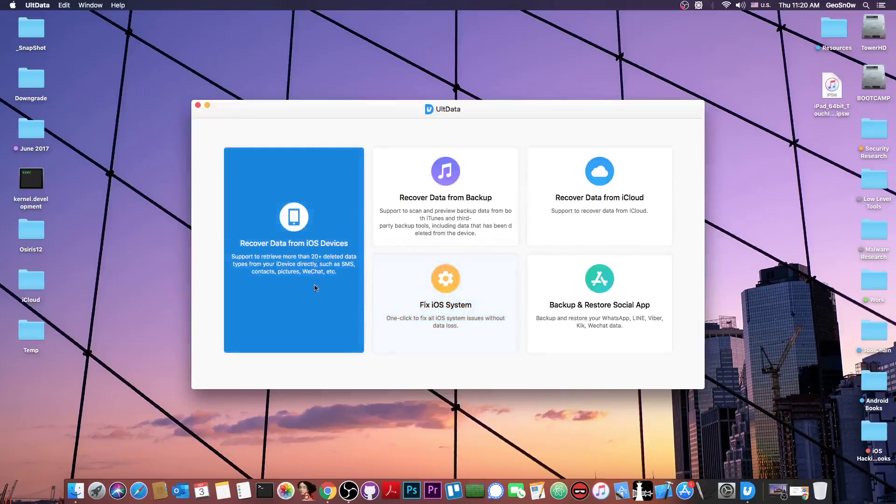
click(291, 258)
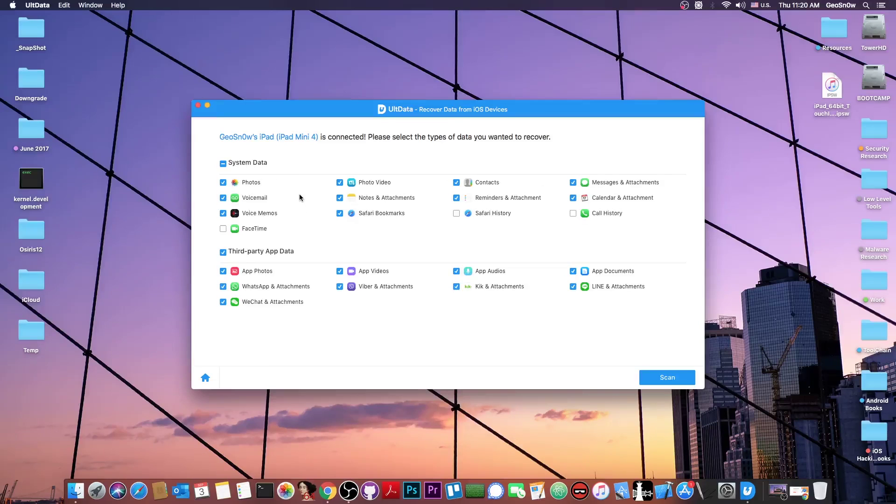
Step: Scan the iPad Mini 4 with the default data types checked
click(665, 378)
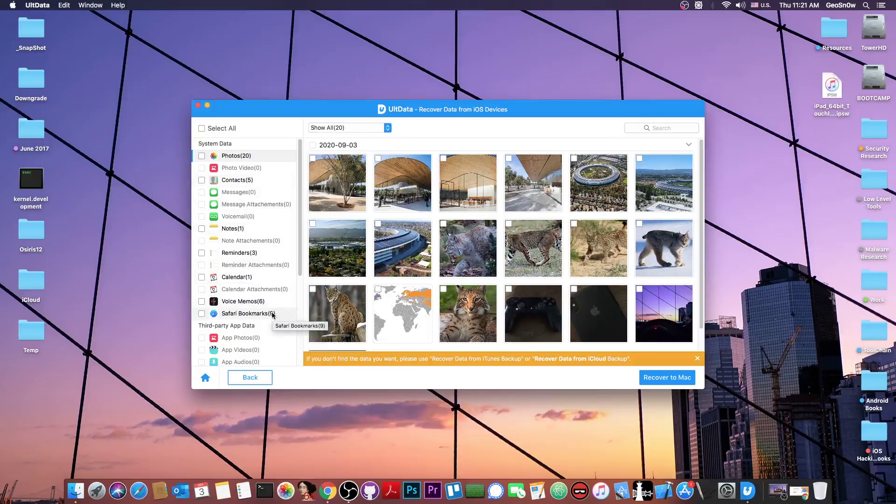
Step: Review the details of each recovered contact
click(237, 180)
click(382, 181)
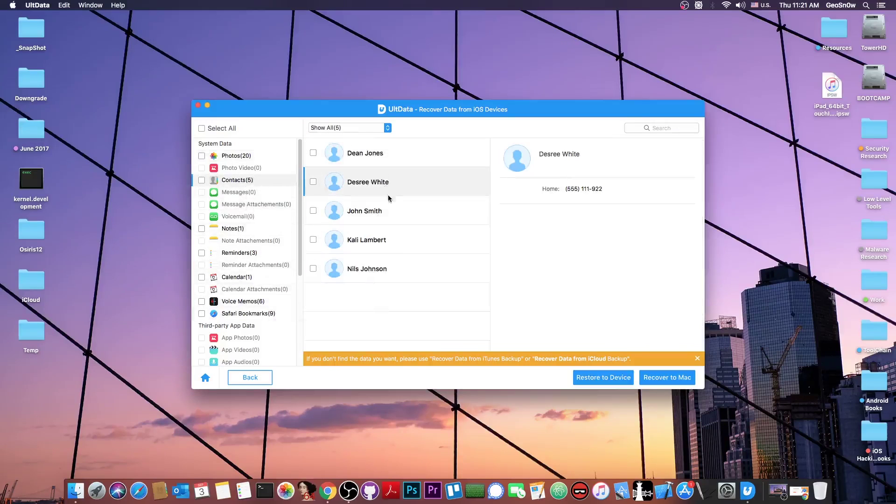
click(379, 214)
click(378, 240)
click(373, 269)
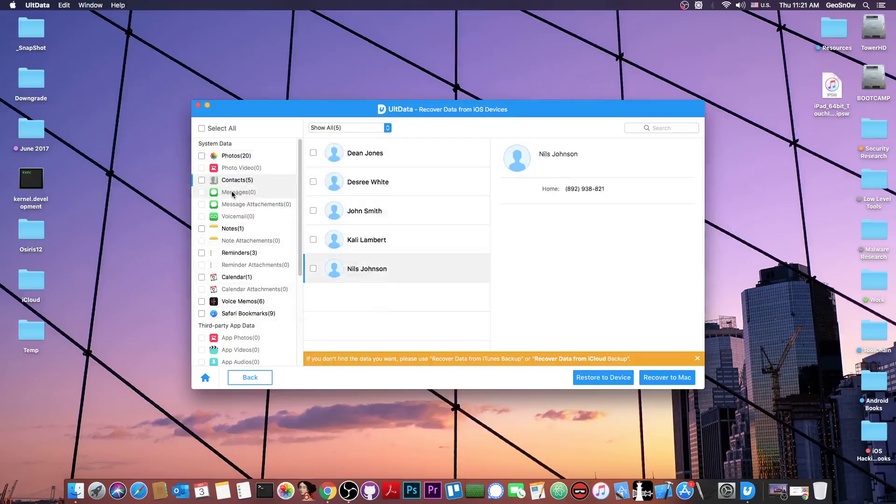
Step: Preview the calendar event, voice memos and Safari bookmarks, then select all items for recovery
click(257, 280)
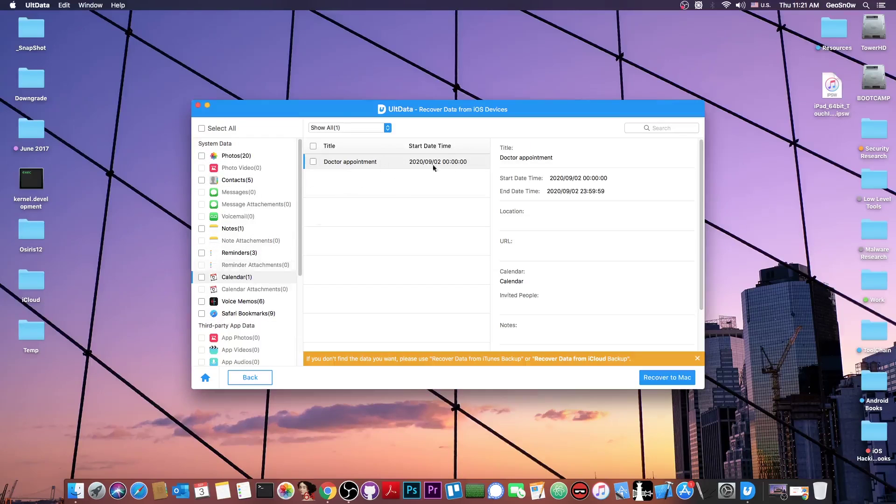
scroll(555, 229, down, 2)
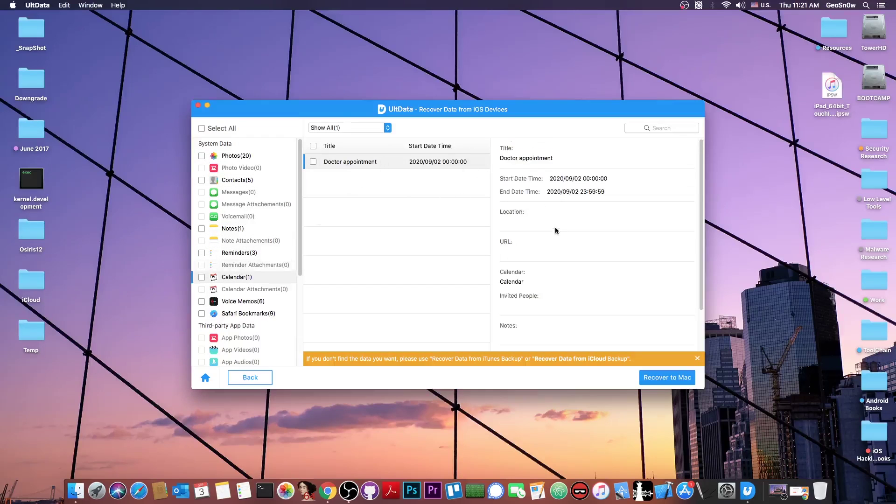
click(243, 301)
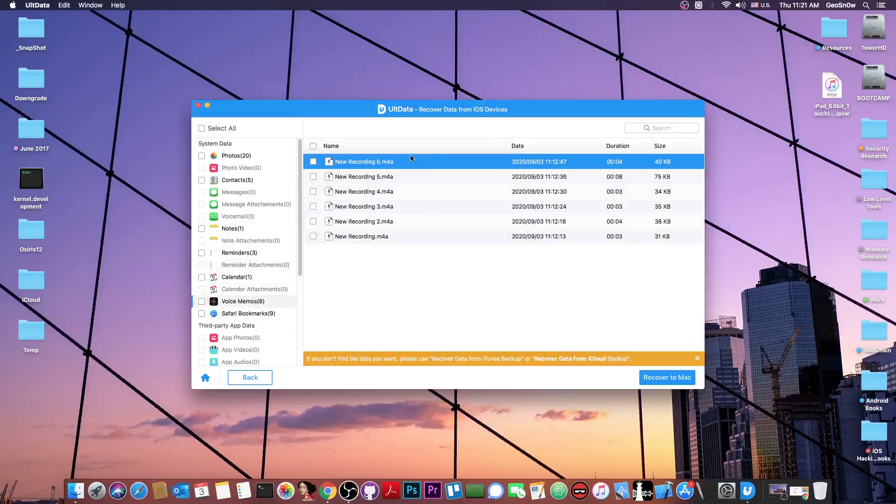
key(Down)
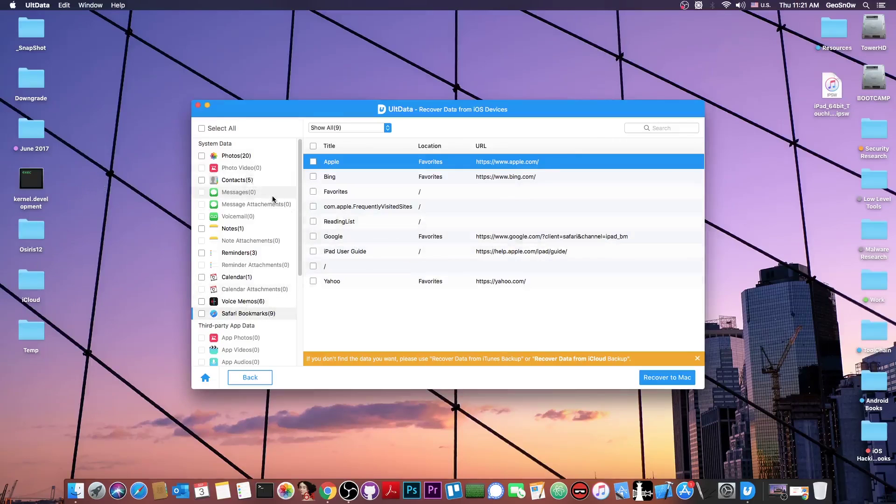
click(239, 156)
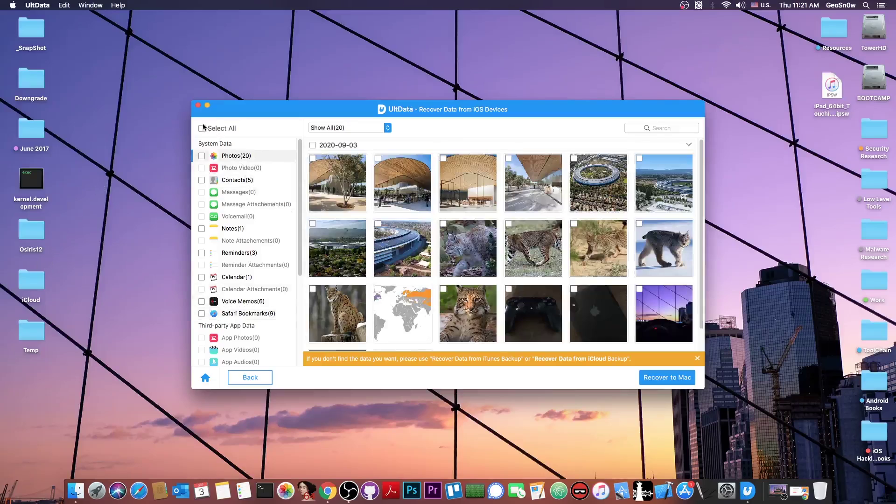
click(202, 129)
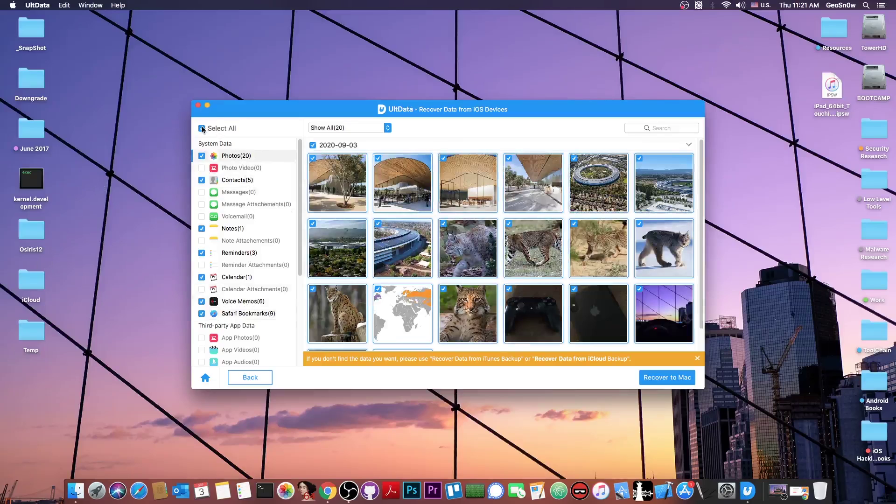
Step: Recover all marked items to the Desktop and dismiss the success message
click(673, 377)
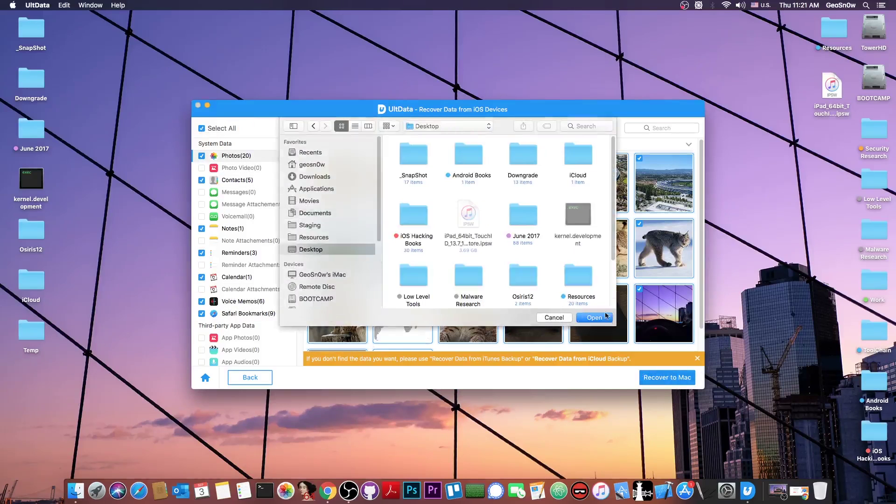
click(594, 318)
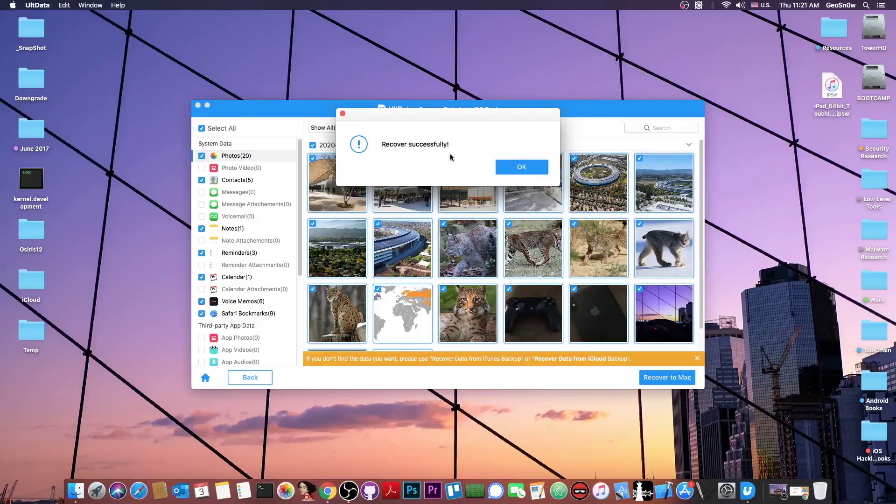
click(521, 167)
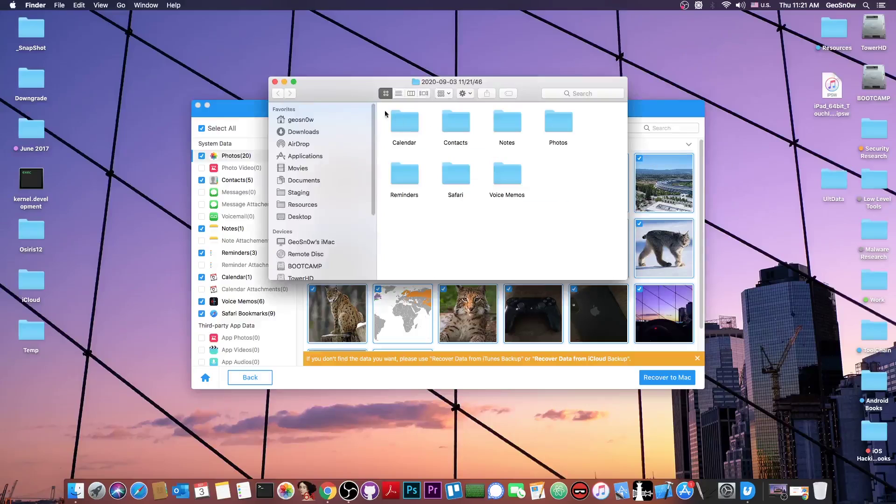
Step: Open the desktop UltData folder's 2020-09-03 Photos folder and preview IMG_0003.JPG
click(275, 81)
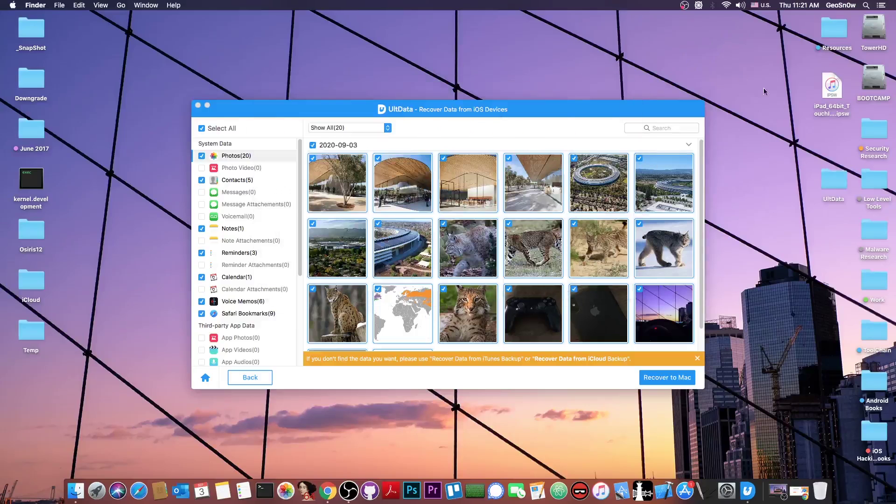
double_click(832, 178)
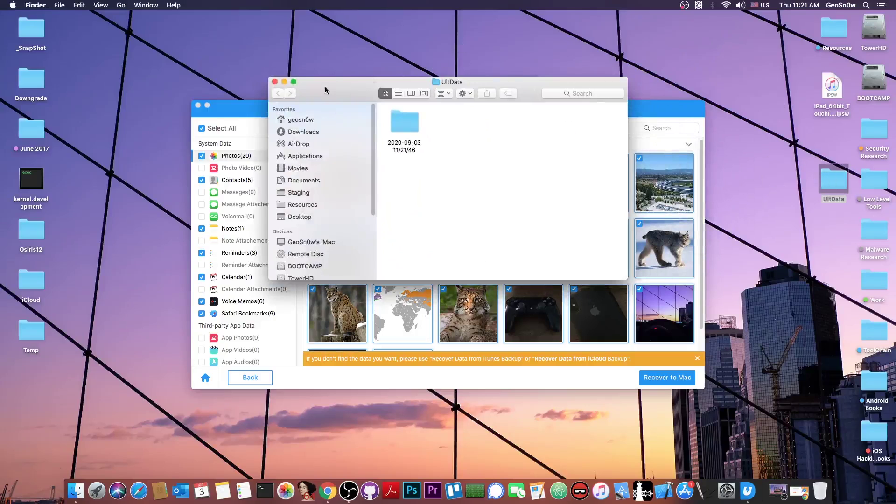
double_click(435, 177)
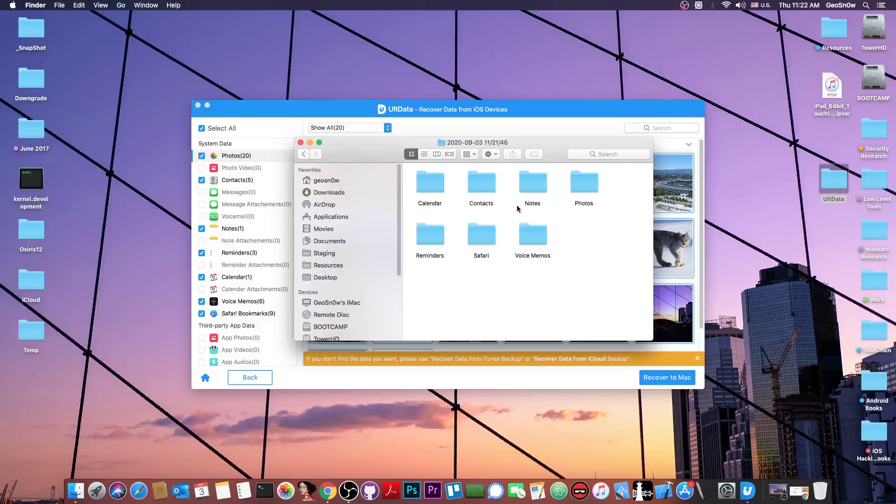
double_click(584, 183)
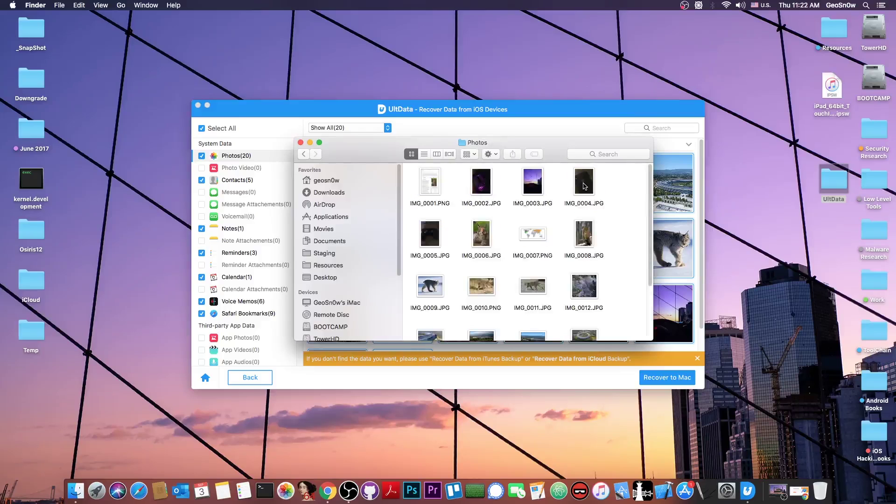
double_click(542, 178)
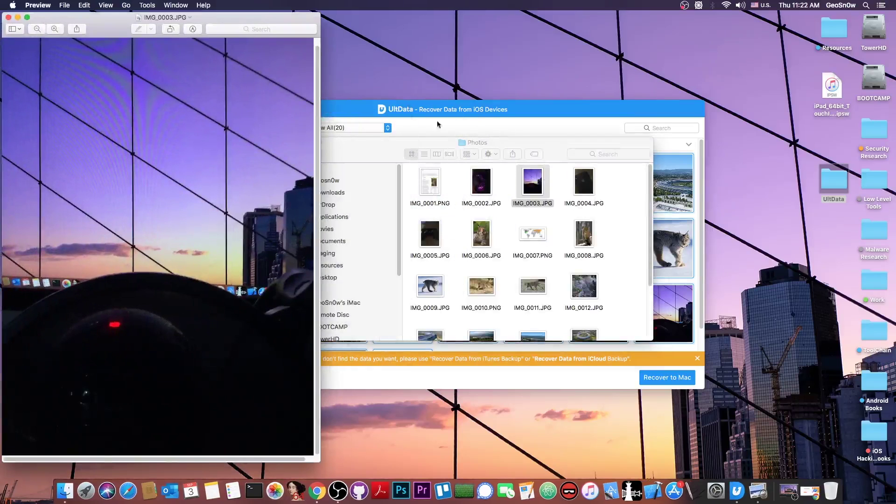
Step: Preview IMG_0015.JPG too, then close the Photos folder to return to UltData
click(8, 19)
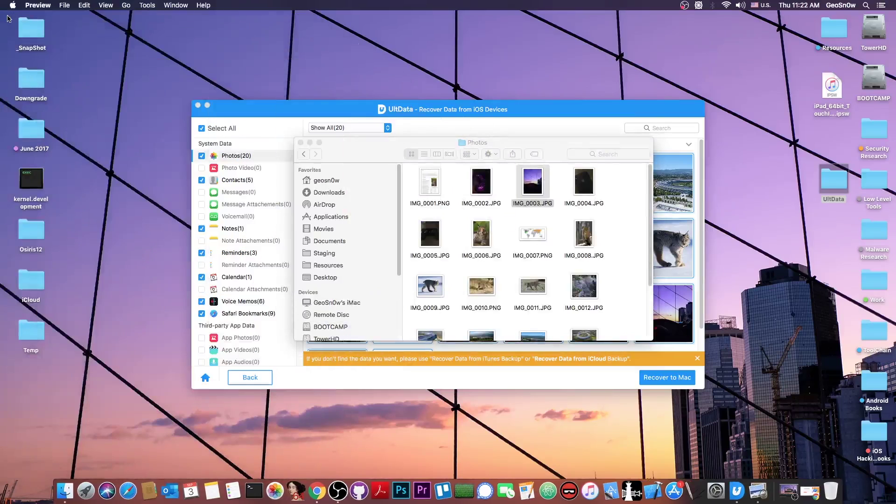
scroll(530, 287, down, 3)
click(531, 252)
double_click(530, 252)
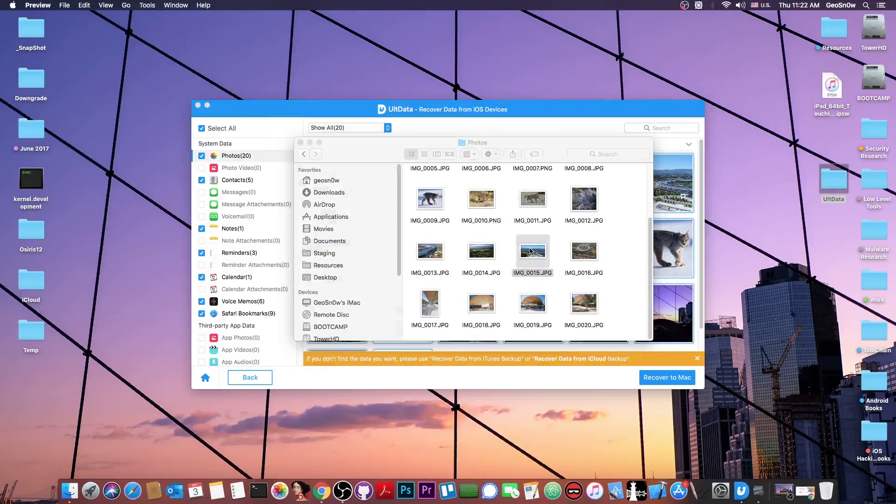
click(8, 19)
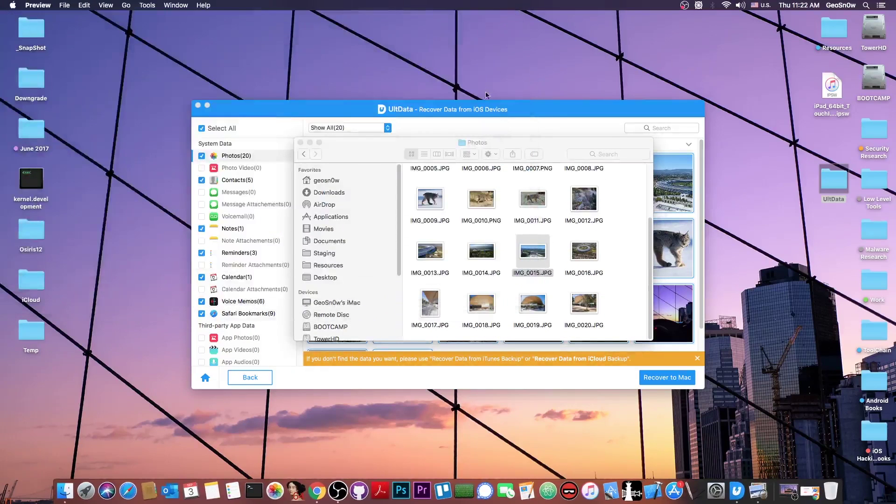
click(301, 146)
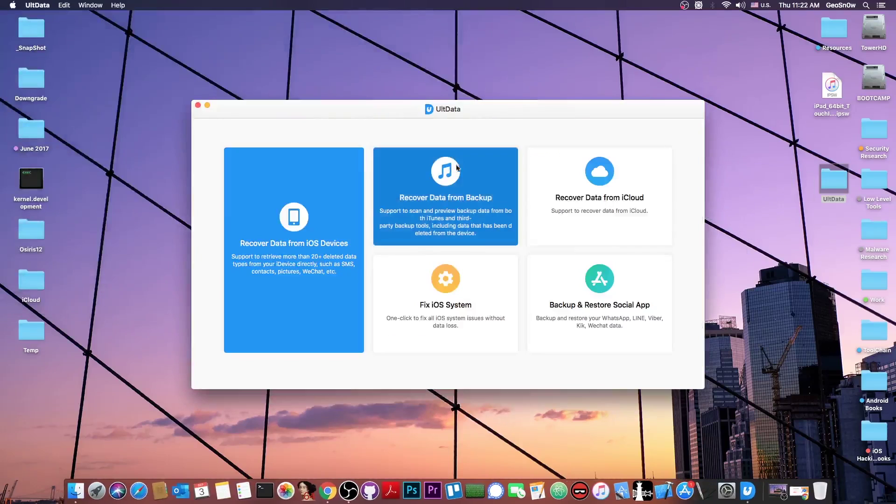
click(483, 207)
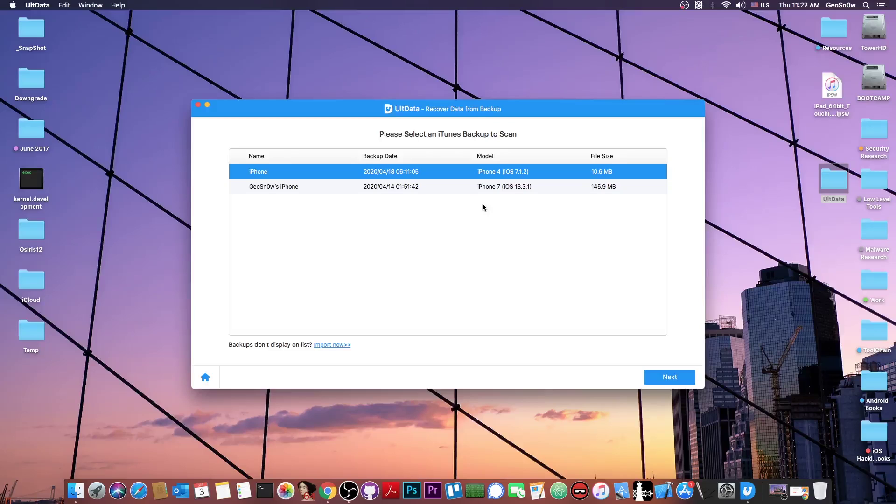
click(205, 377)
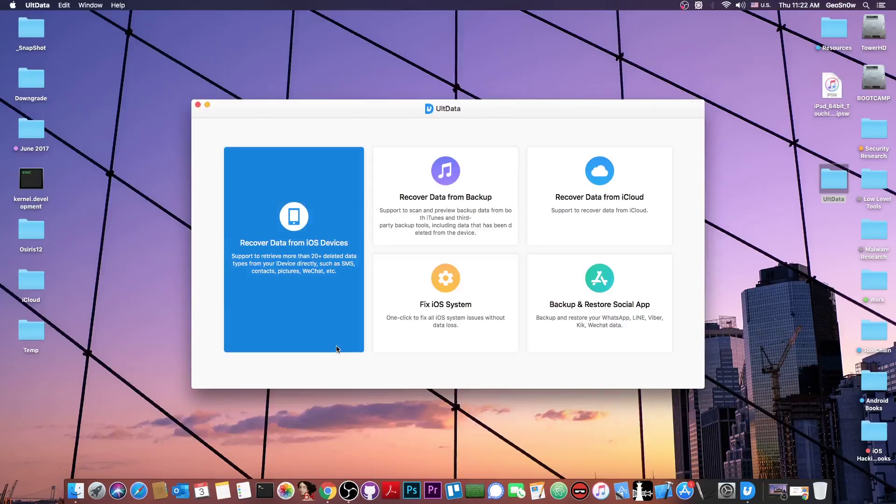
Step: Browse Fix iOS System with Deep Repair, Backup & Restore Social App and device recovery, then quit UltData
click(443, 334)
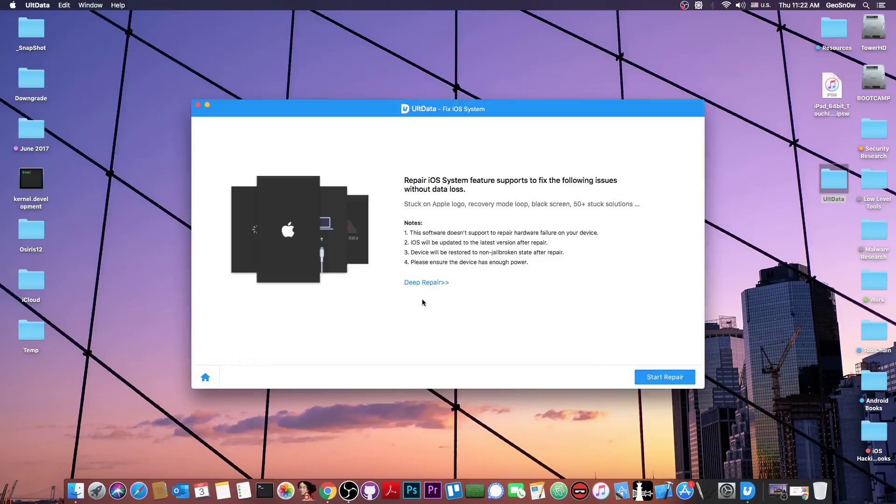
click(426, 283)
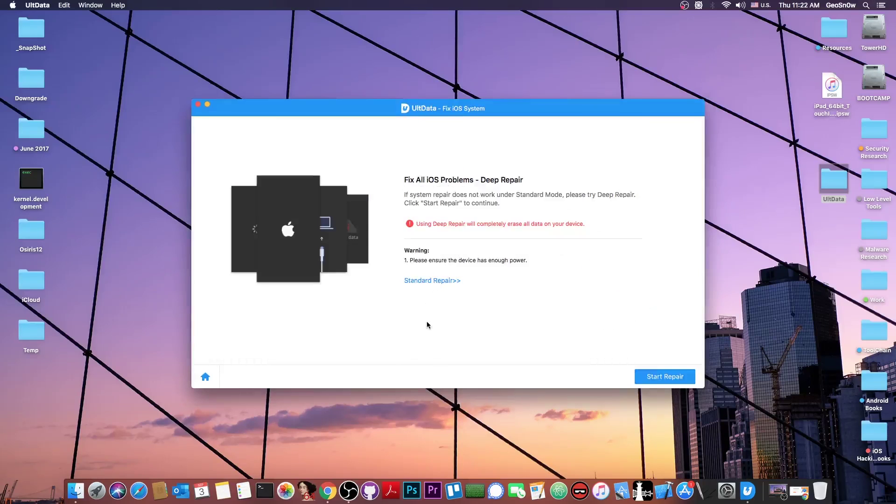
click(206, 376)
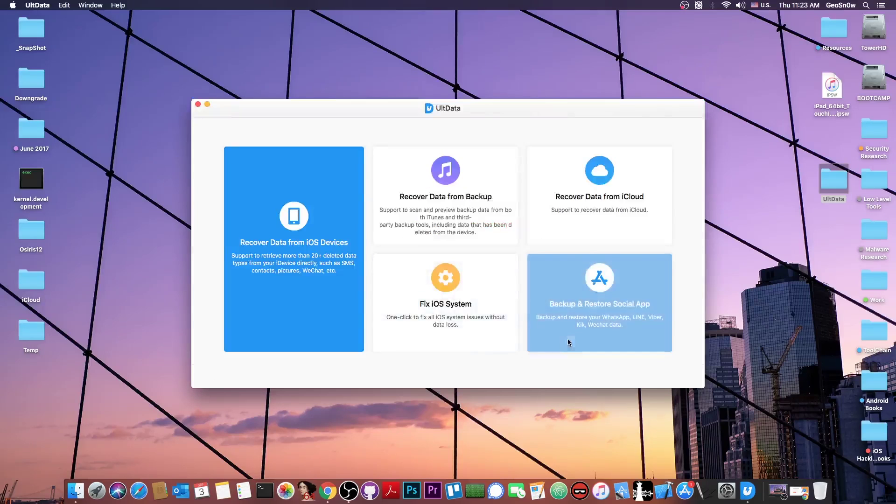
click(576, 328)
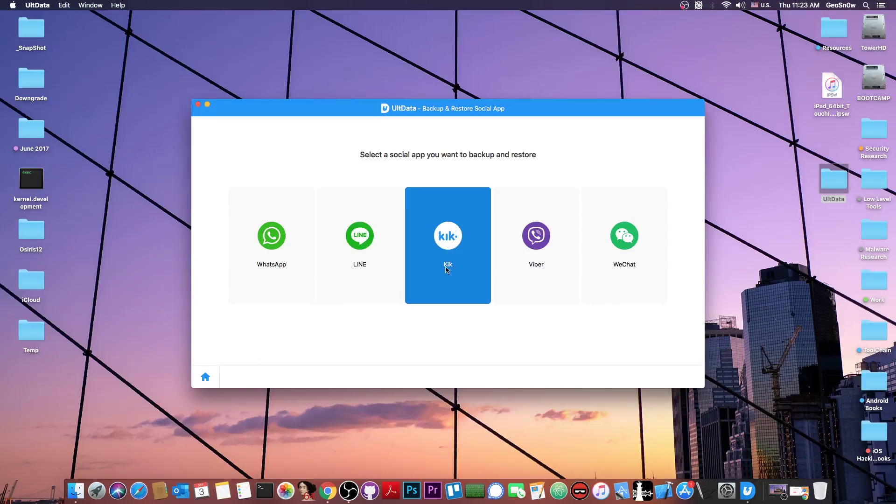
click(204, 378)
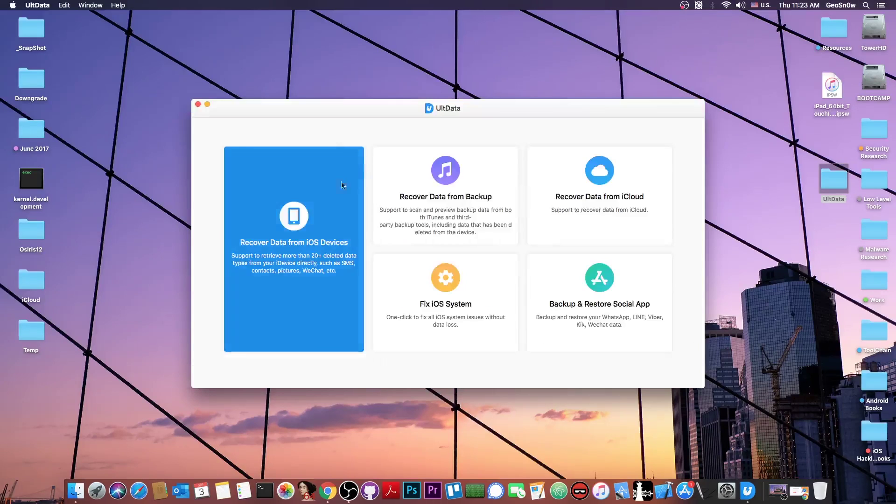
click(322, 187)
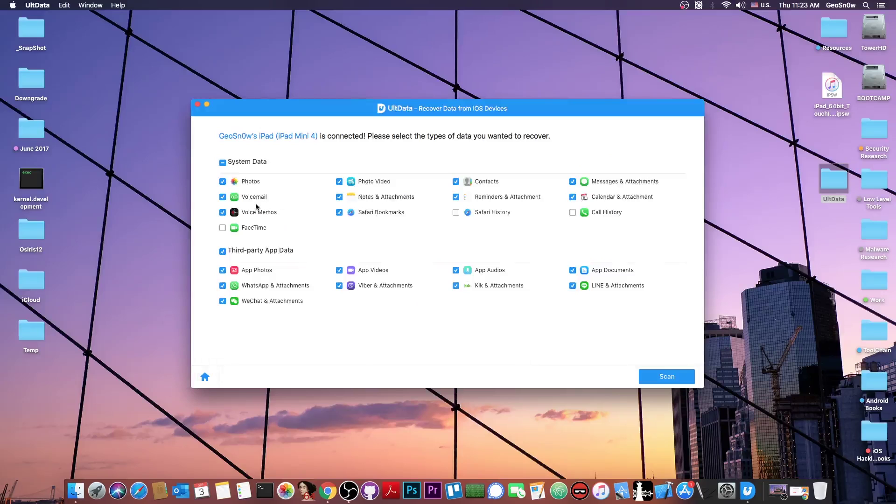
click(197, 104)
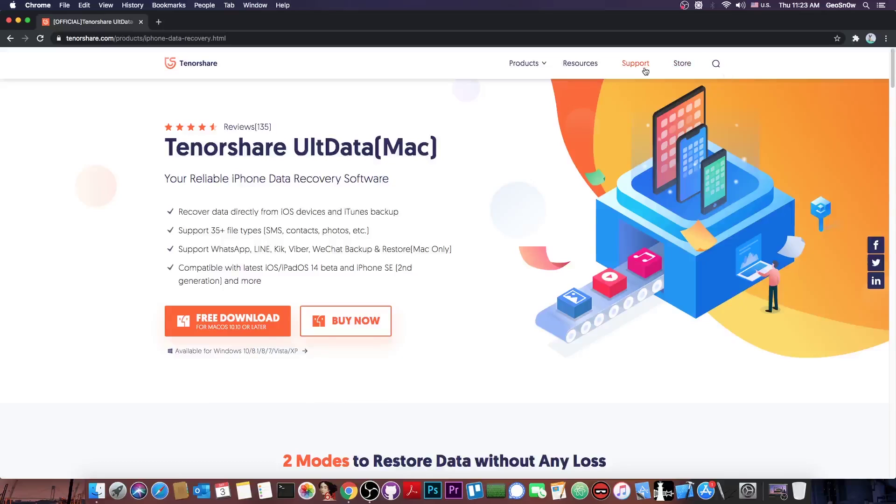
Step: Open Tenorshare's Support page and scroll down to its footer
click(645, 70)
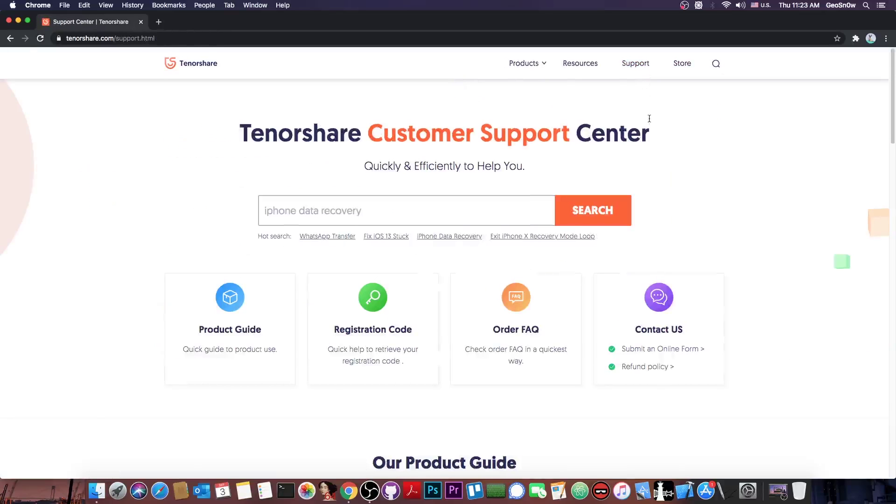
scroll(606, 233, down, 10)
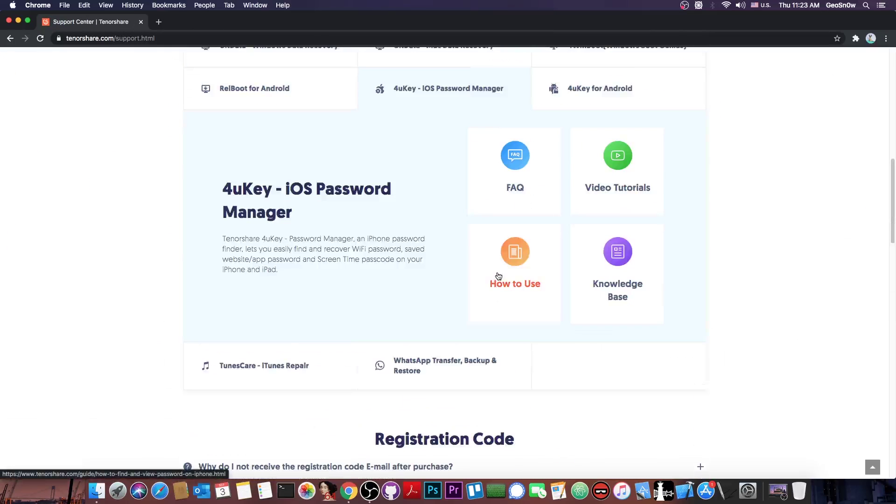
scroll(499, 276, down, 20)
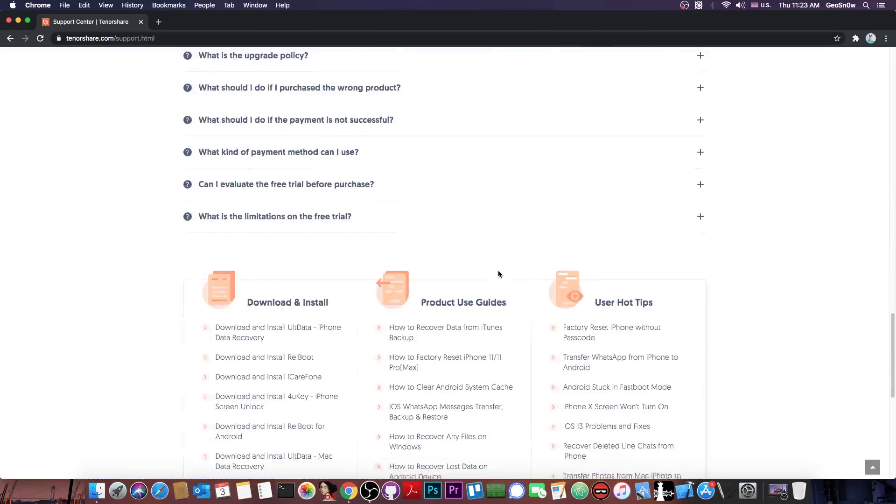
scroll(499, 269, down, 3)
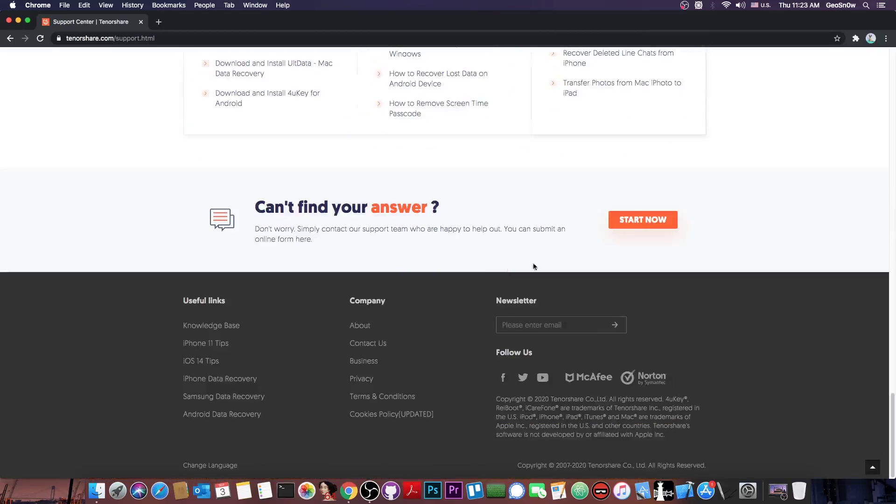